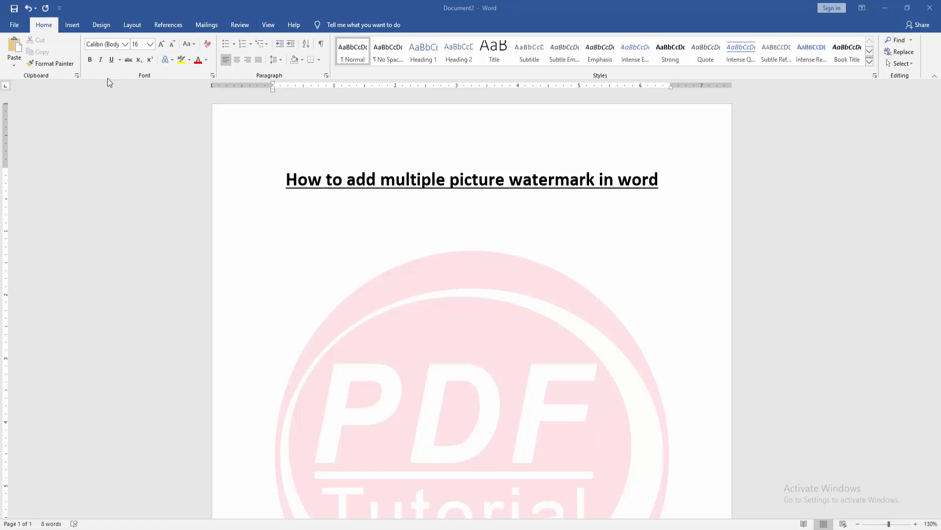
Add a Blank header, delete its [Type here] placeholder, and select the PDF Tutorial watermark
click(72, 24)
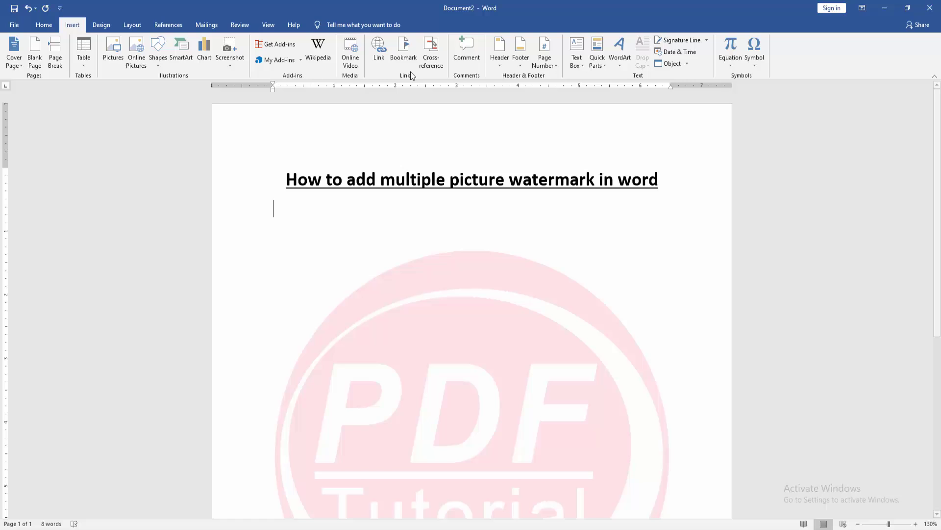
click(501, 58)
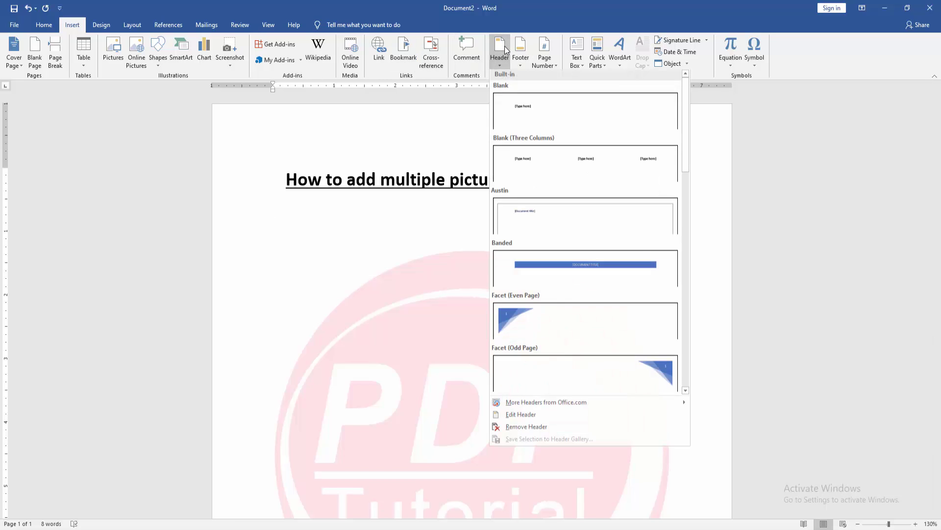
click(556, 118)
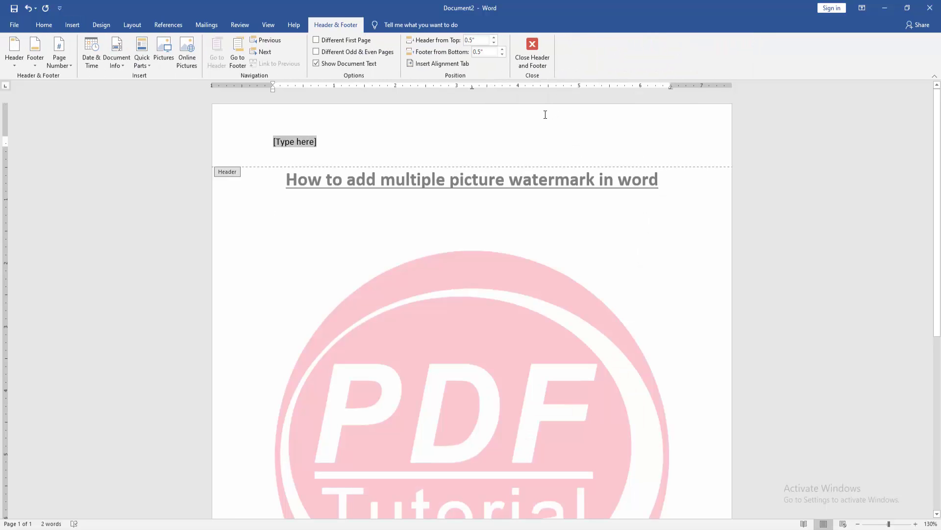
key(Delete)
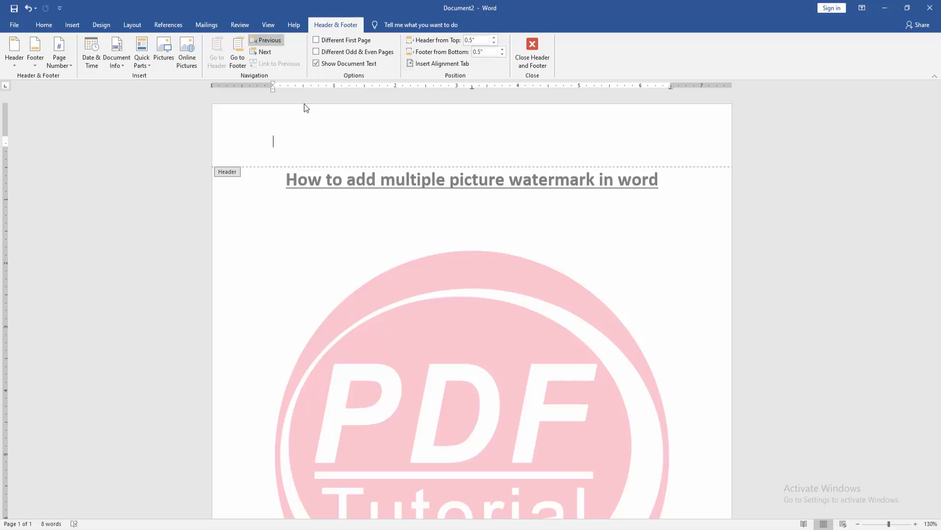
click(437, 275)
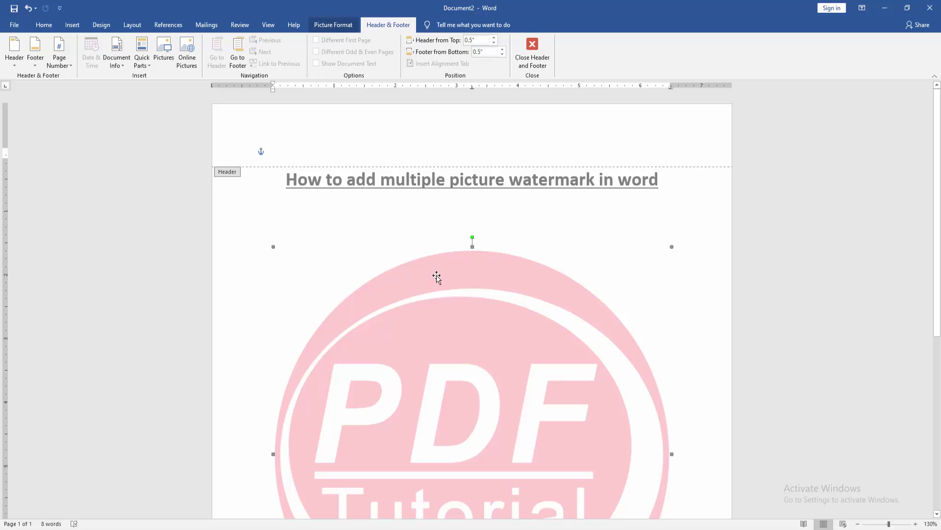
Browse Pictures to work (E:) > picture and choose the leaf photo for the header
click(336, 26)
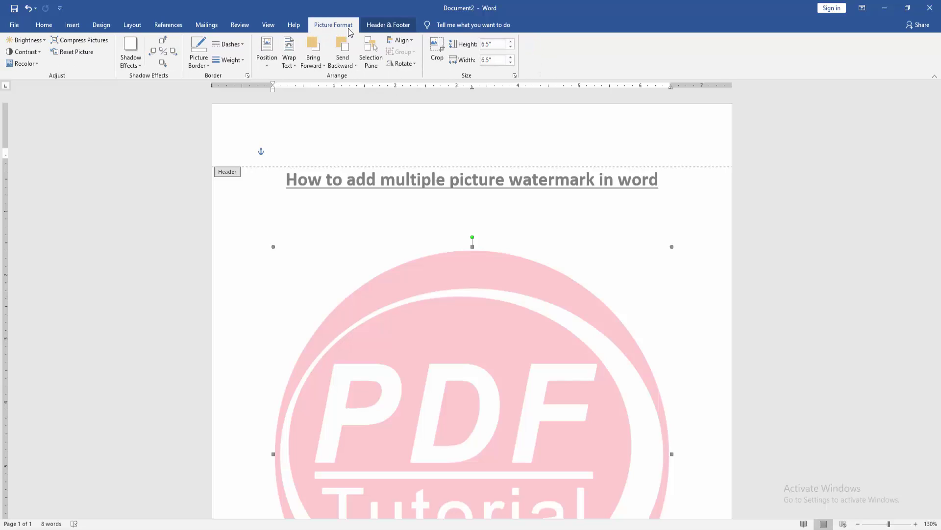
click(388, 25)
click(165, 61)
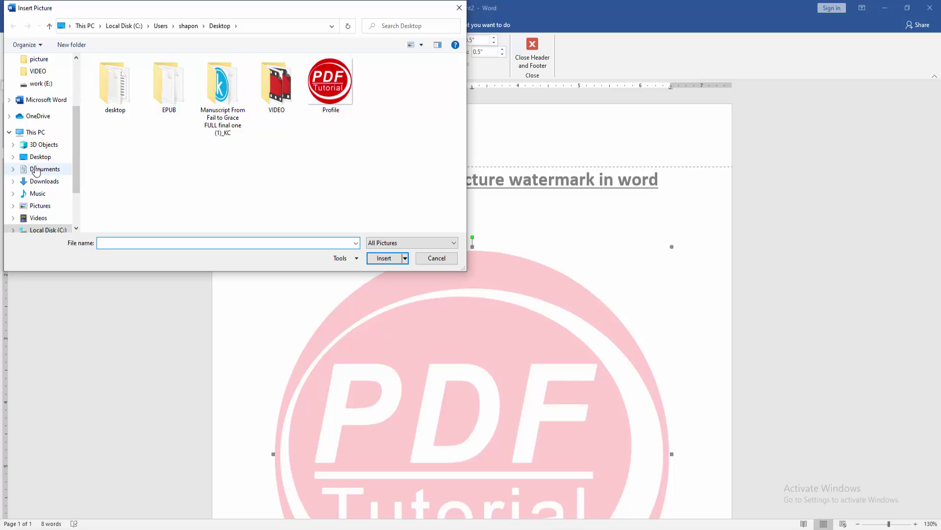
scroll(38, 169, up, 3)
click(40, 96)
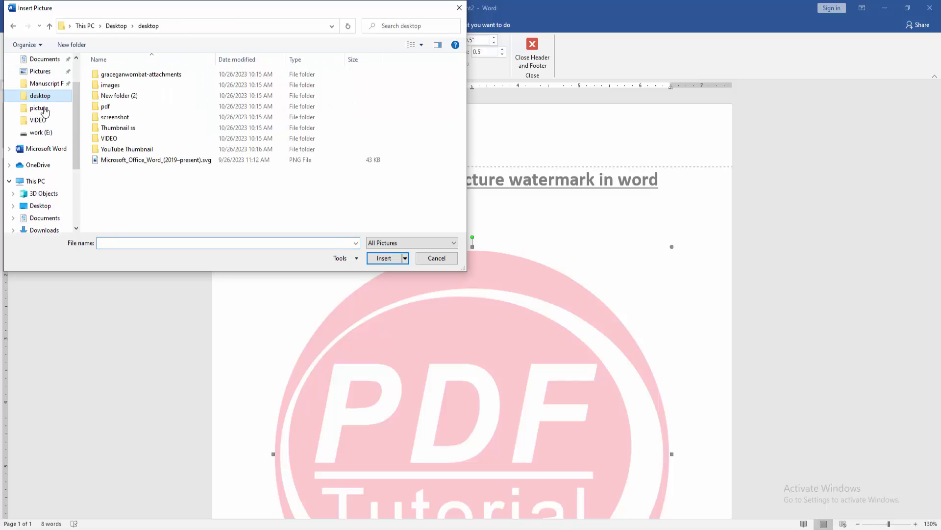
scroll(45, 169, down, 3)
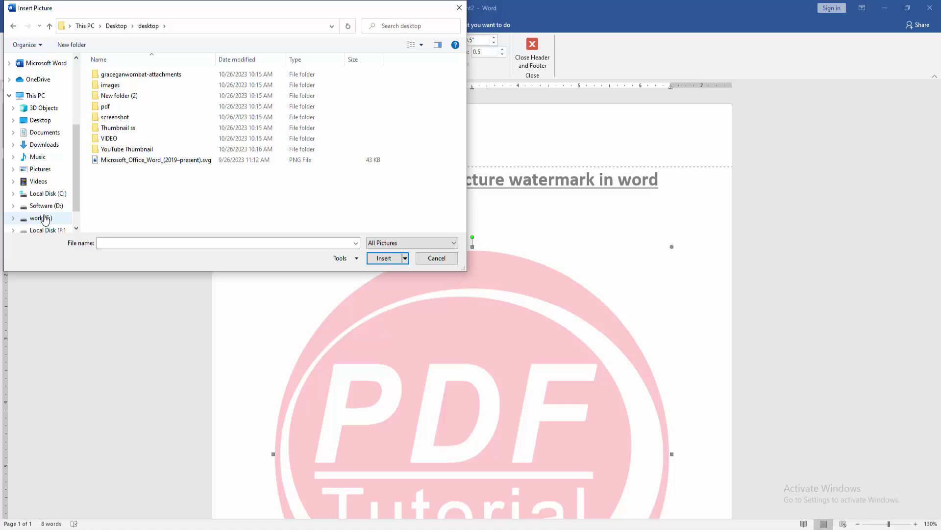
click(41, 218)
double_click(137, 88)
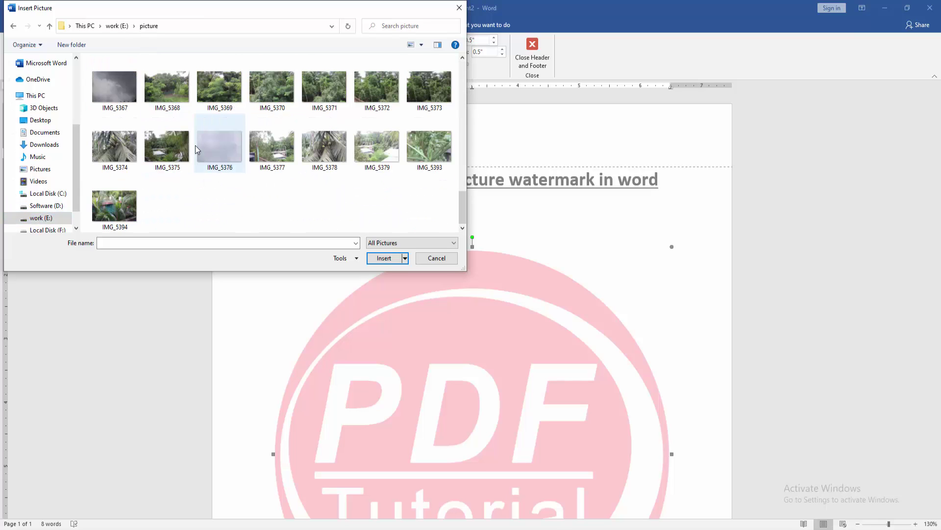
scroll(221, 160, up, 3)
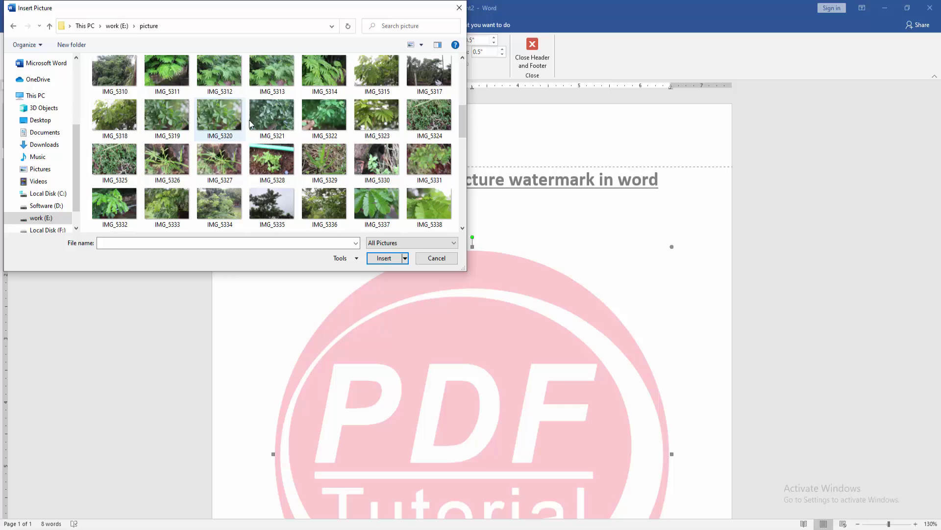
click(272, 119)
Insert the leaf photo, wrap it Behind Text, shrink it, and move it over the logo's right side
click(384, 258)
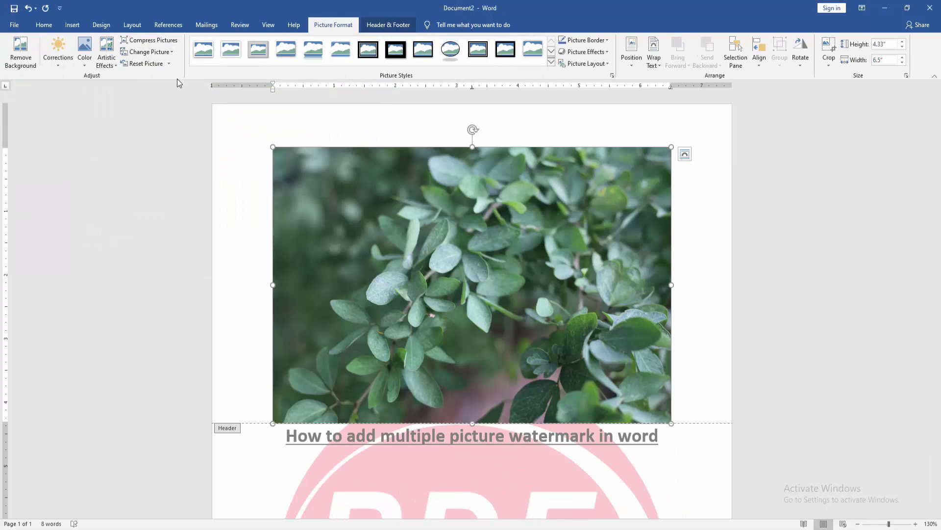
click(654, 58)
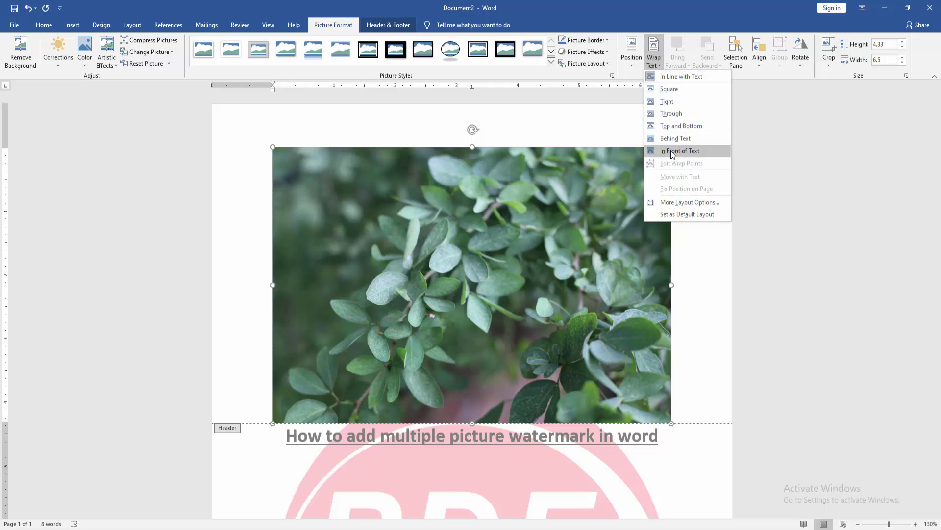
click(674, 151)
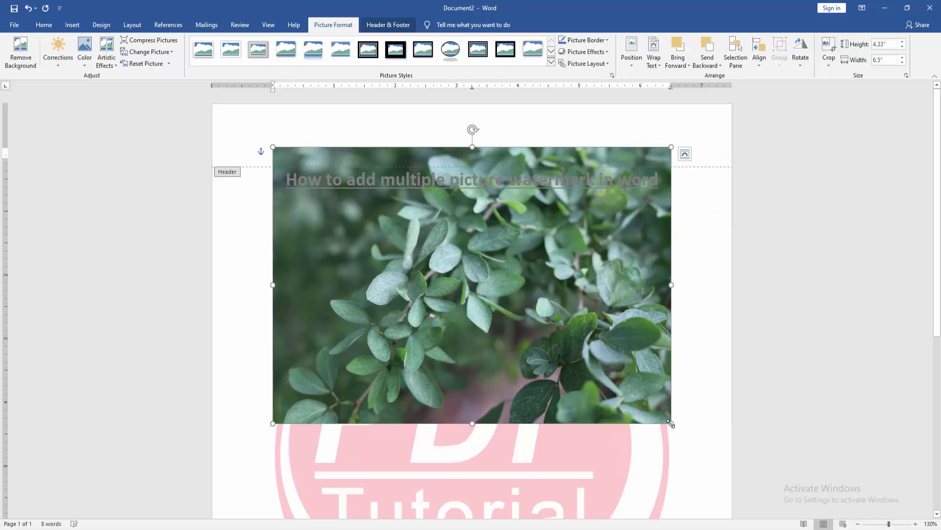
drag(672, 420, 525, 319)
drag(412, 235, 621, 310)
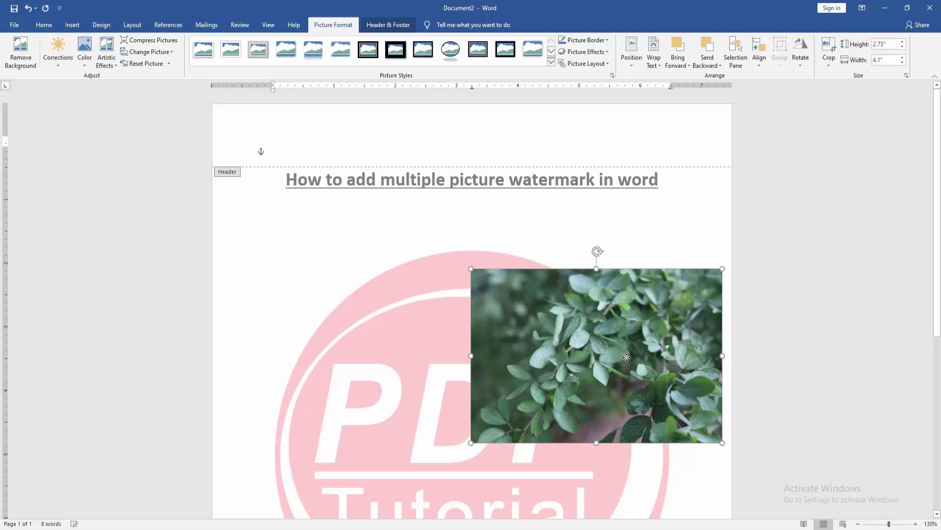
Shrink the PDF Tutorial logo and centre the leaf photo beneath the title
click(425, 315)
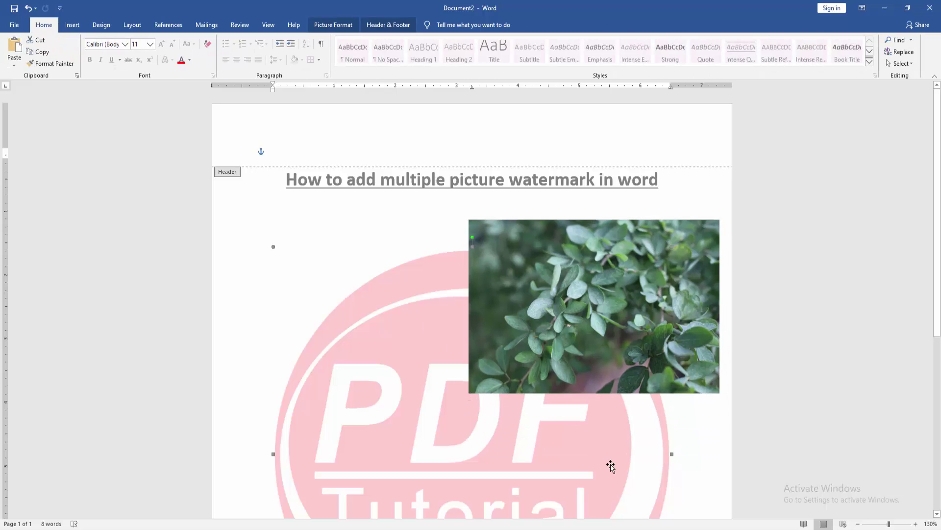
scroll(587, 463, down, 5)
scroll(586, 463, down, 3)
drag(673, 450, 399, 280)
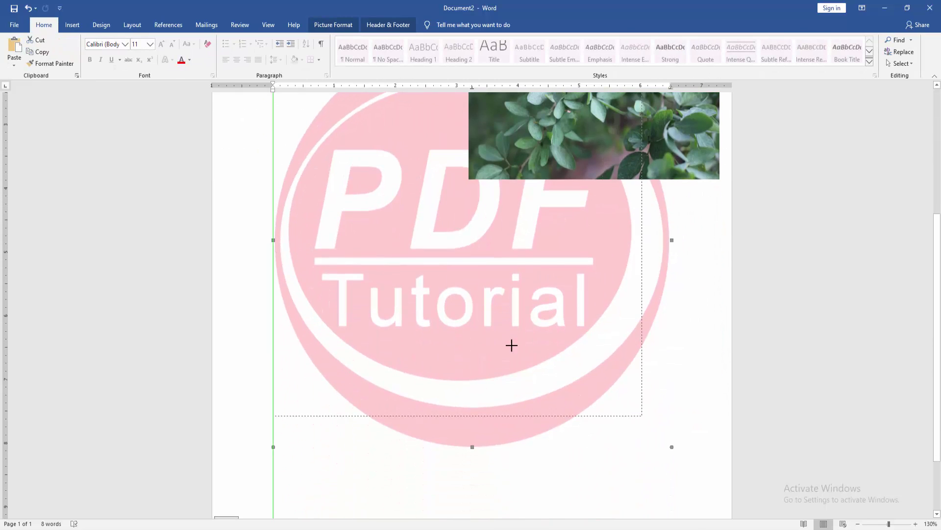
drag(419, 314, 416, 336)
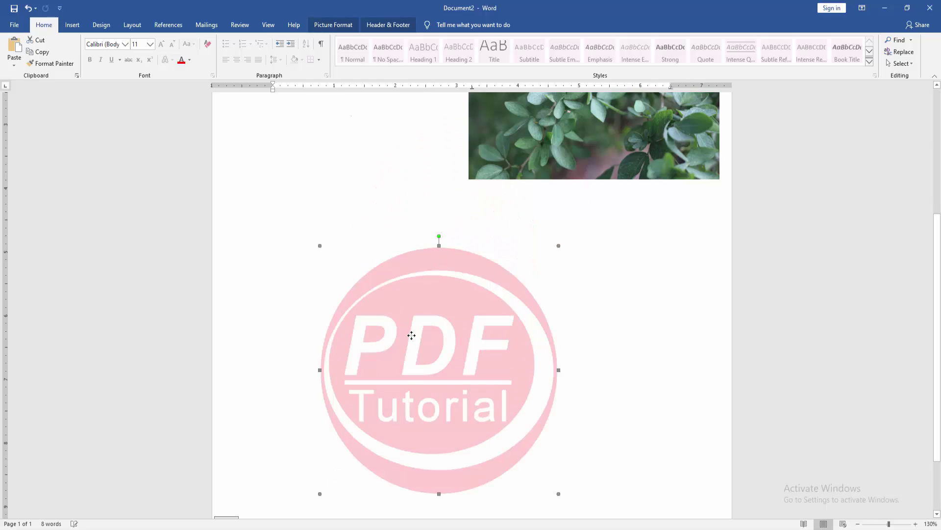
scroll(459, 323, up, 5)
scroll(462, 315, up, 2)
drag(471, 315, 343, 346)
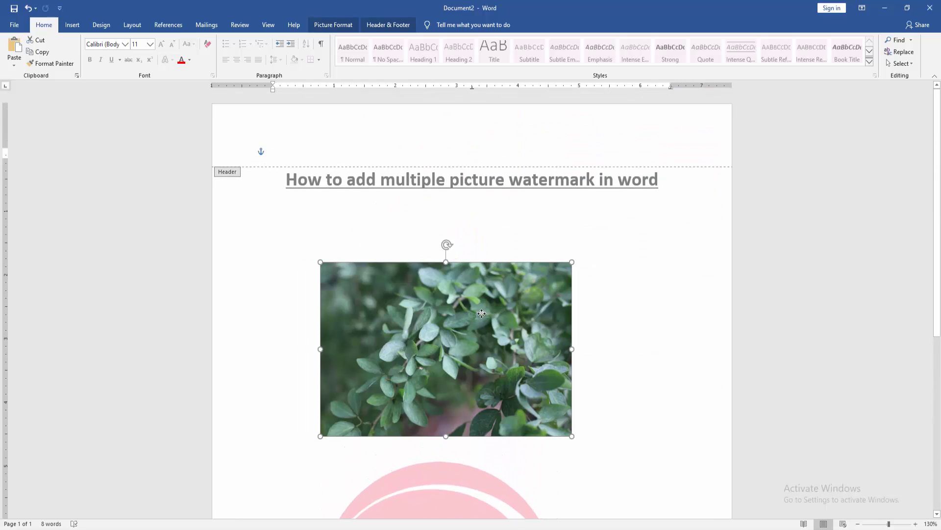
Close Header and Footer so both pictures appear as faded page watermarks
click(388, 25)
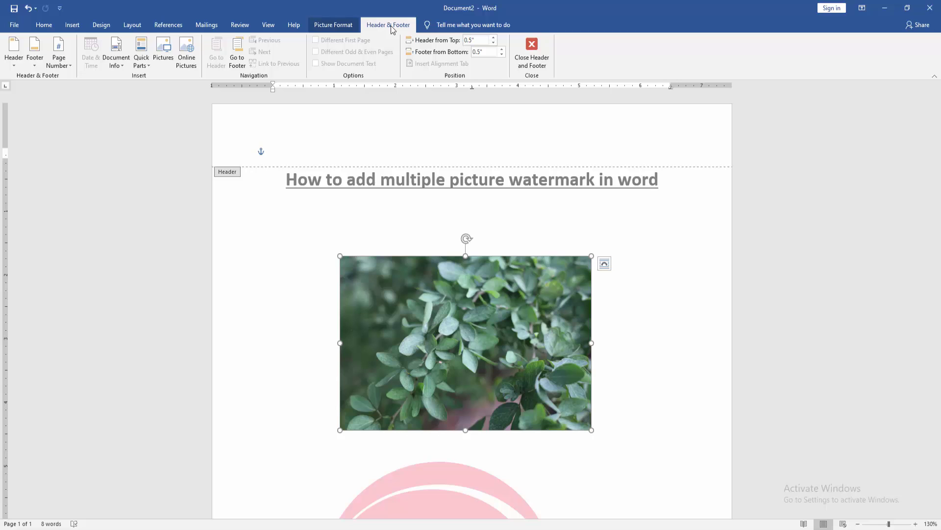
click(525, 52)
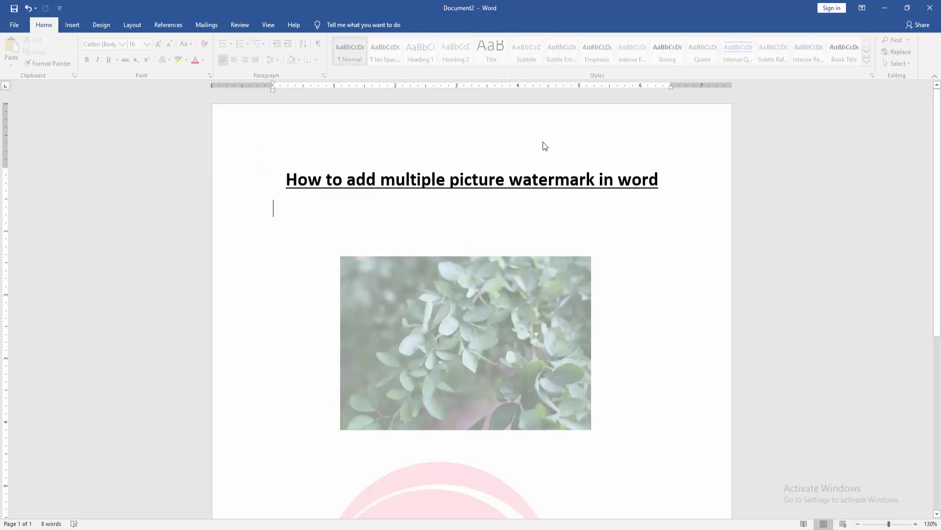
scroll(467, 306, down, 3)
scroll(467, 306, down, 3)
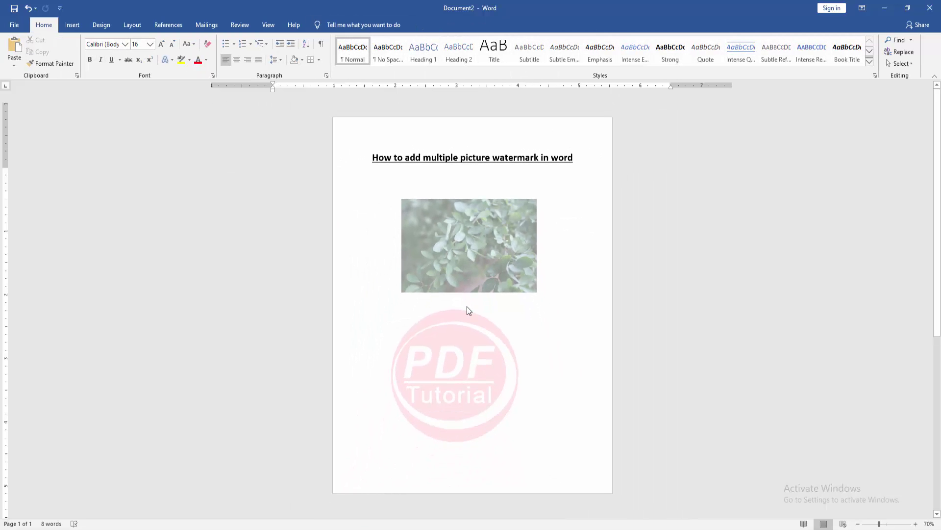